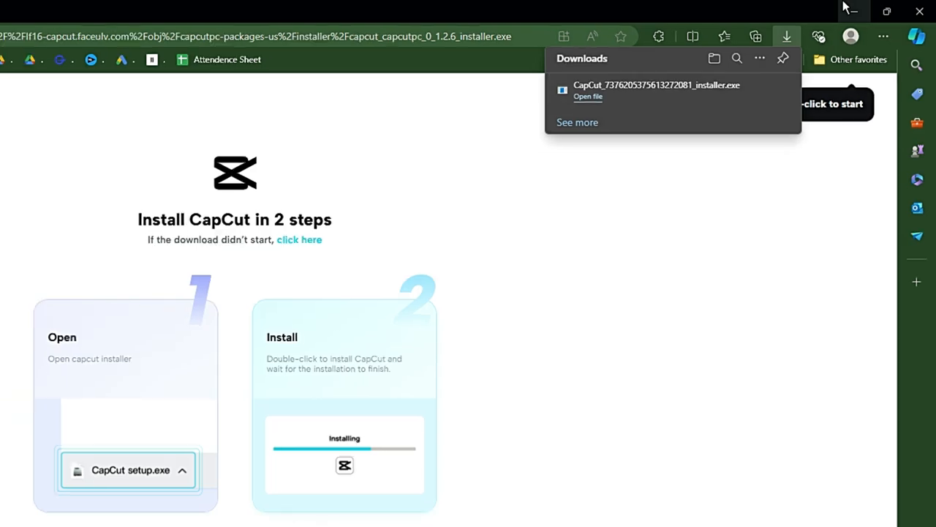
Step: Switch from the browser to File Explorer and run the downloaded CapCut installer from the Downloads folder
click(846, 9)
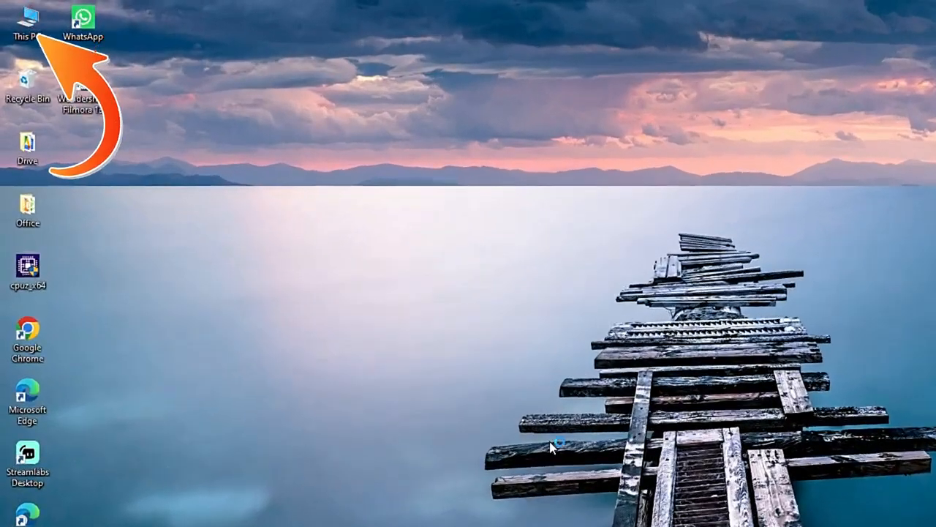
key(super+e)
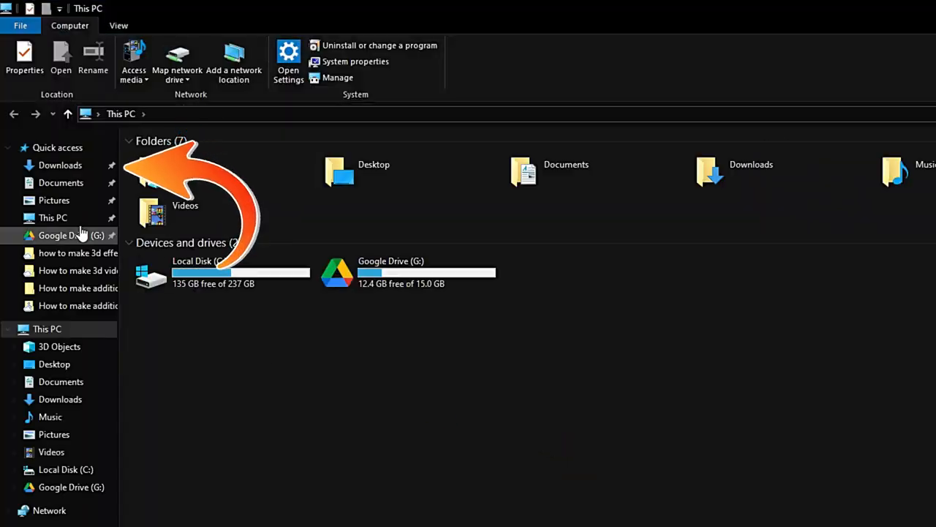
click(61, 165)
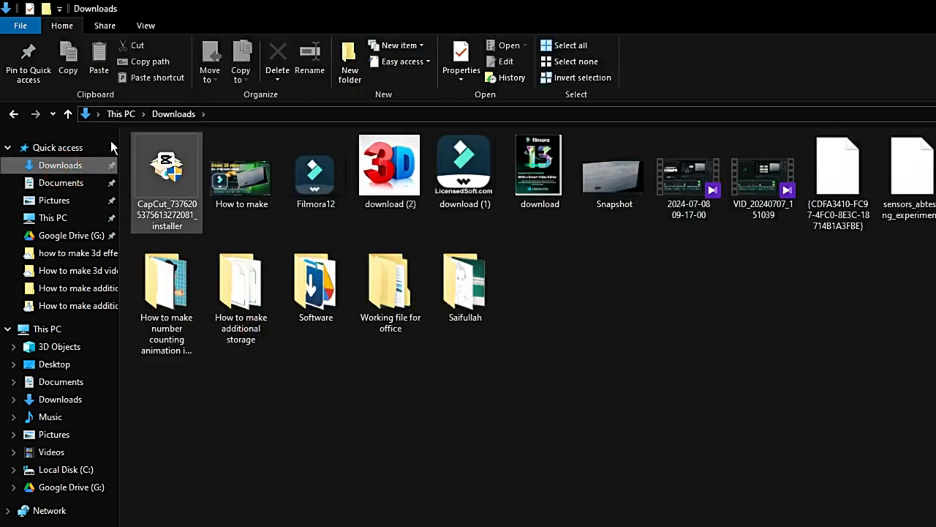
double_click(162, 180)
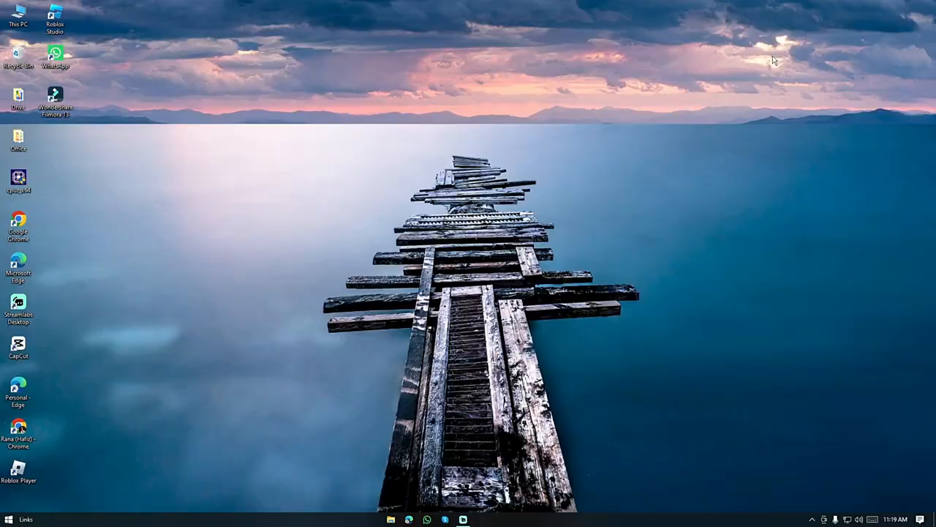
Step: Find the Microsoft Store through the Windows search and open it
key(super)
text(micros)
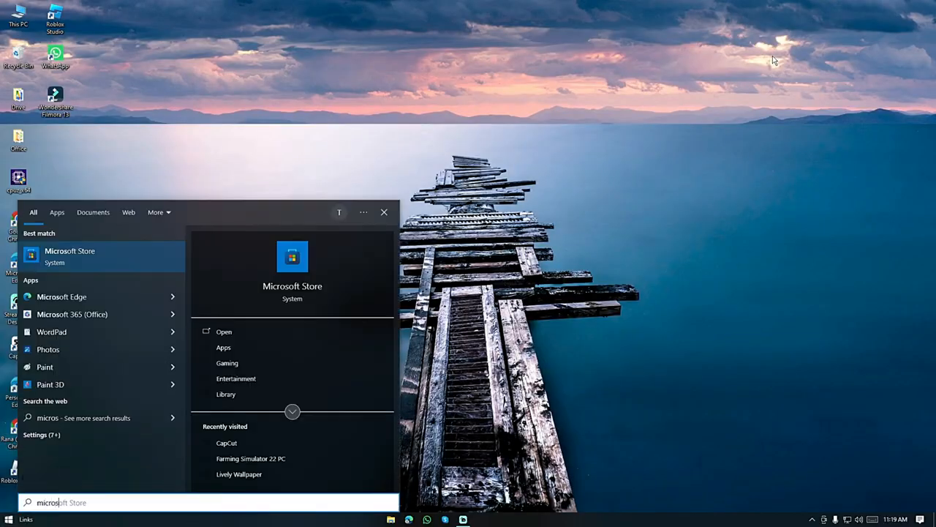
key(Return)
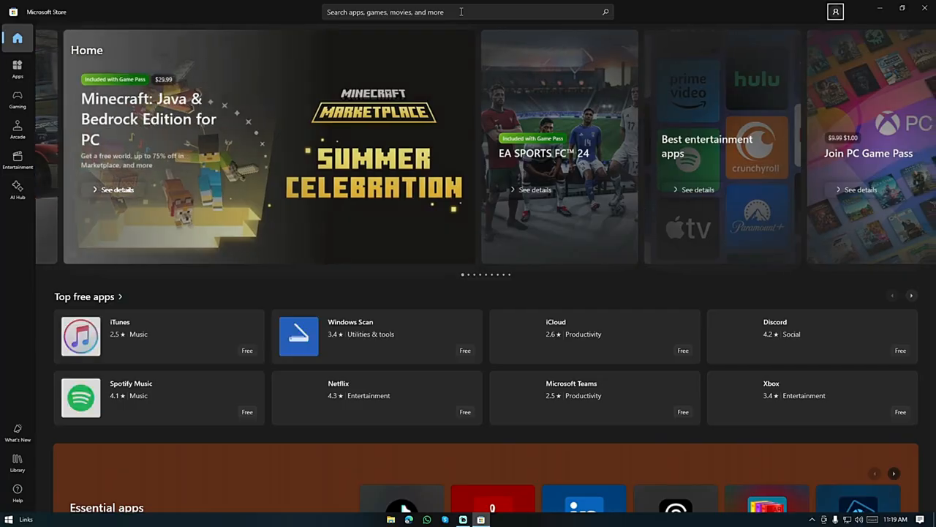
Step: Search the Microsoft Store for "capcut" and open the CapCut app's listing
click(461, 10)
text(cap)
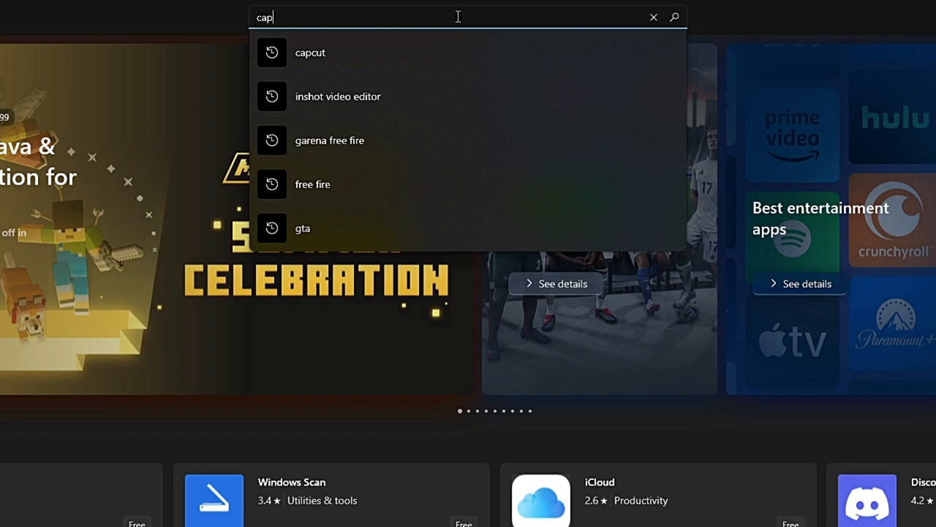
text(cut)
key(Return)
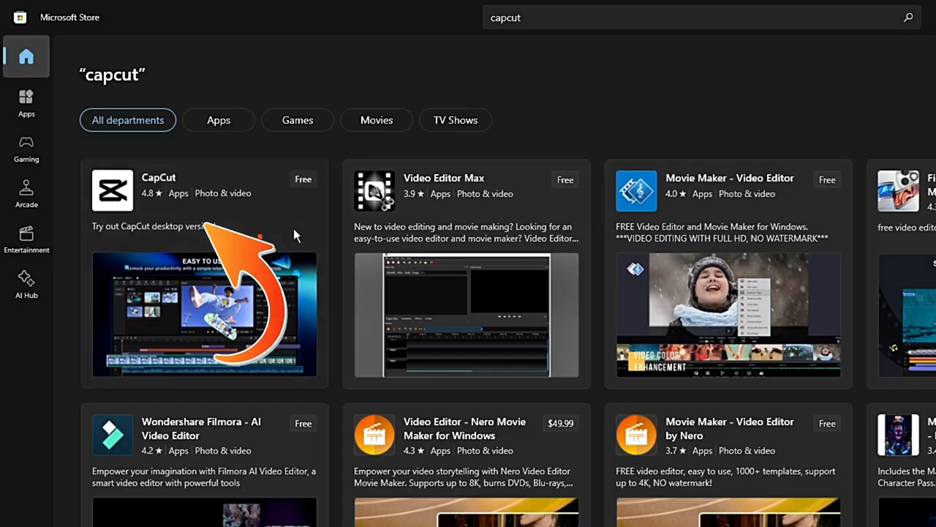
click(294, 229)
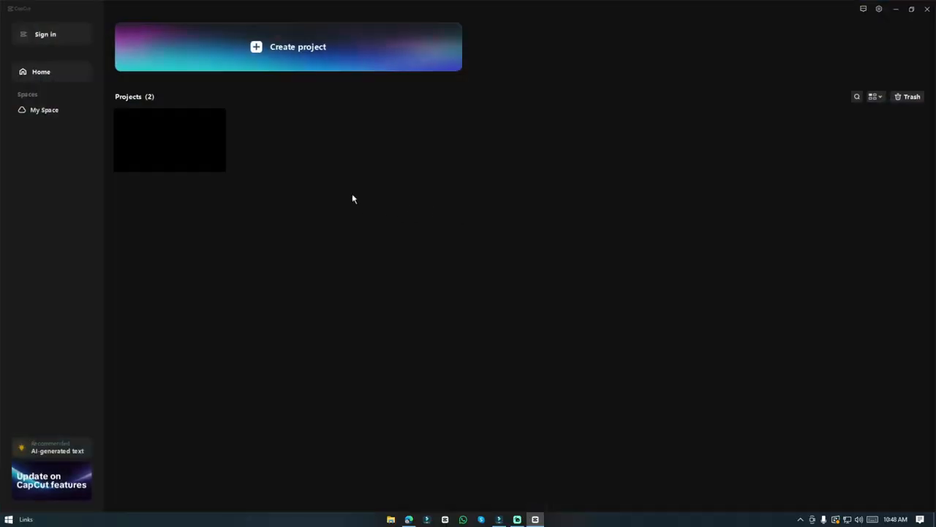
Step: Switch to CapCut and delete both existing projects from the home screen
drag(352, 196, 153, 139)
key(Delete)
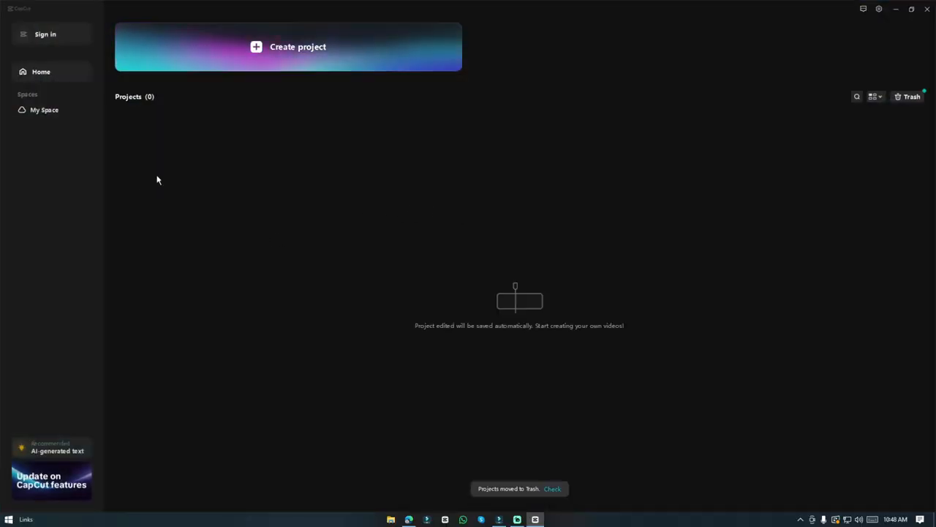
Step: Sign in to CapCut with the existing Google account and allow the website to open the desktop app
click(50, 35)
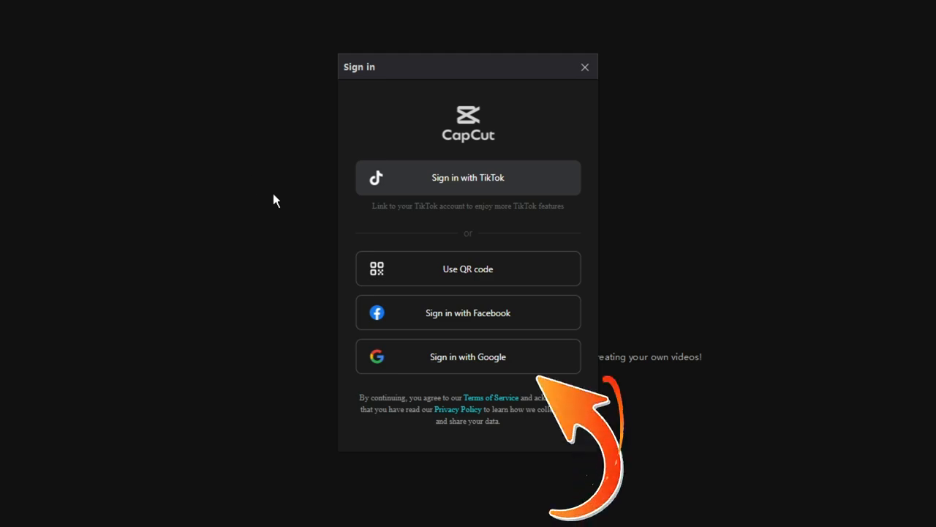
click(489, 360)
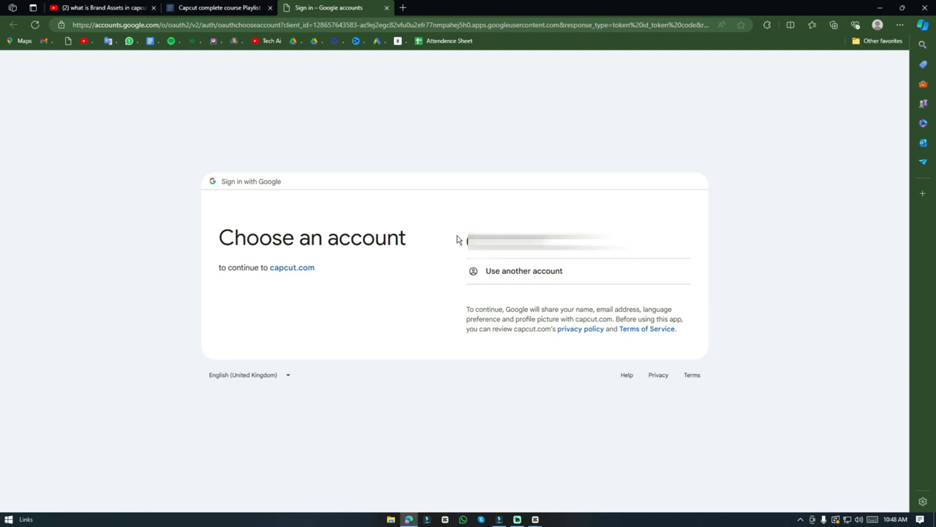
click(458, 240)
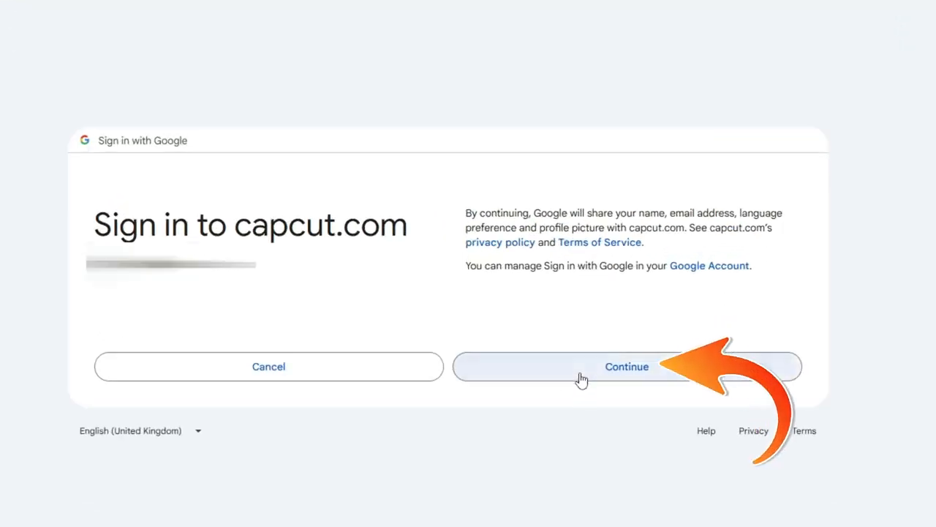
click(582, 379)
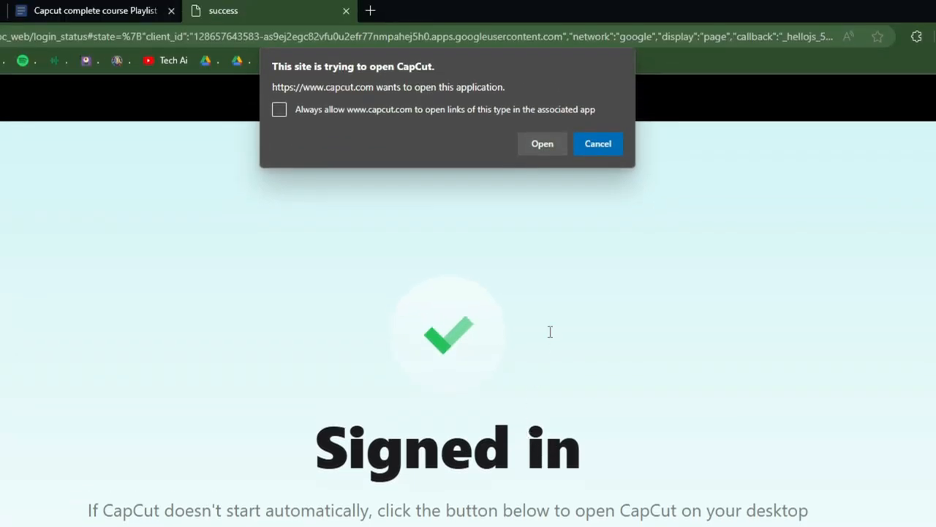
click(539, 148)
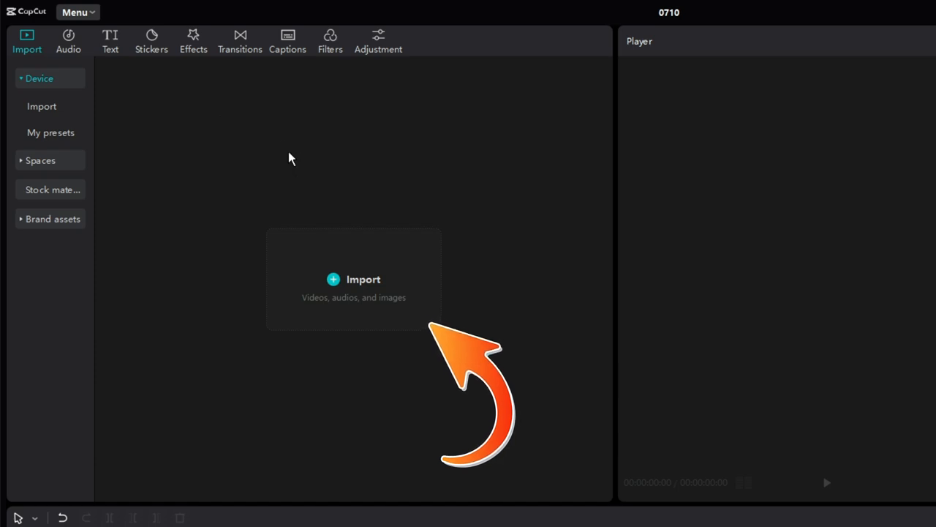
Step: Examine the media sources for import, viewing the cloud space's files and the stock material library
click(28, 161)
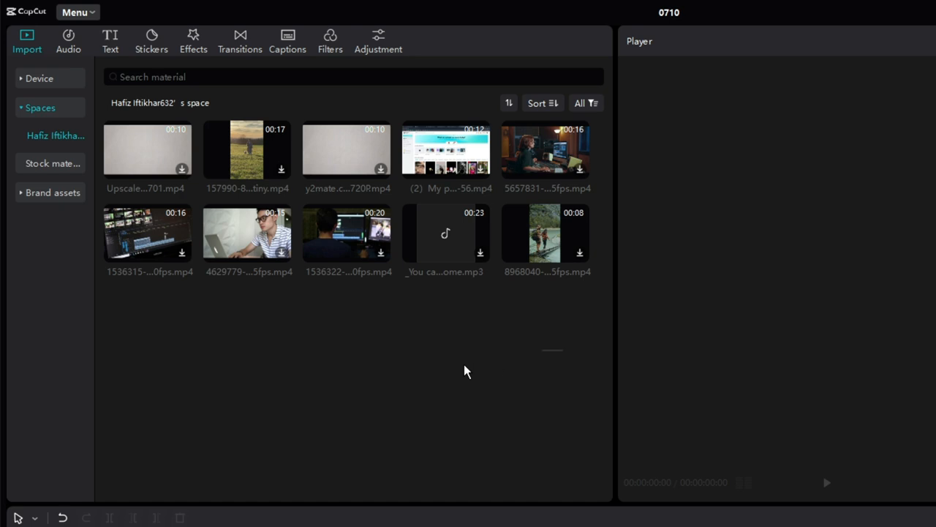
drag(466, 371, 180, 353)
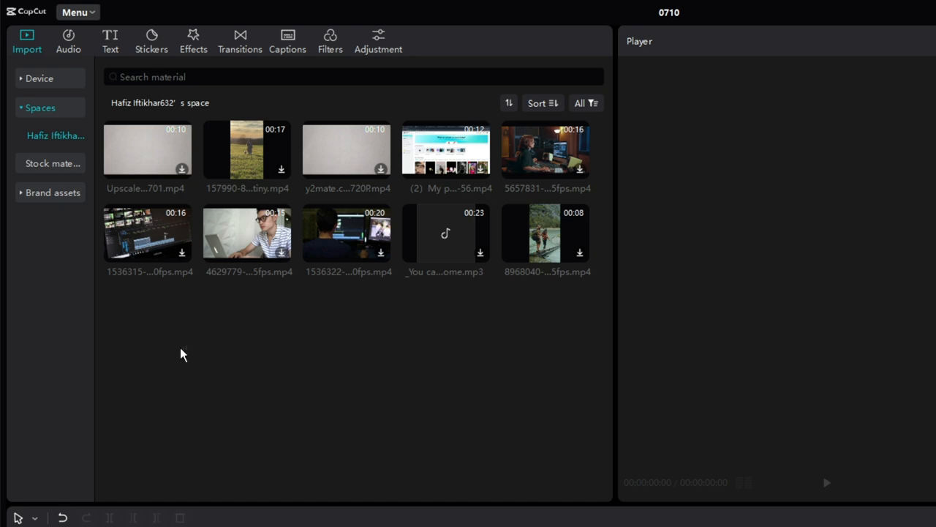
click(54, 169)
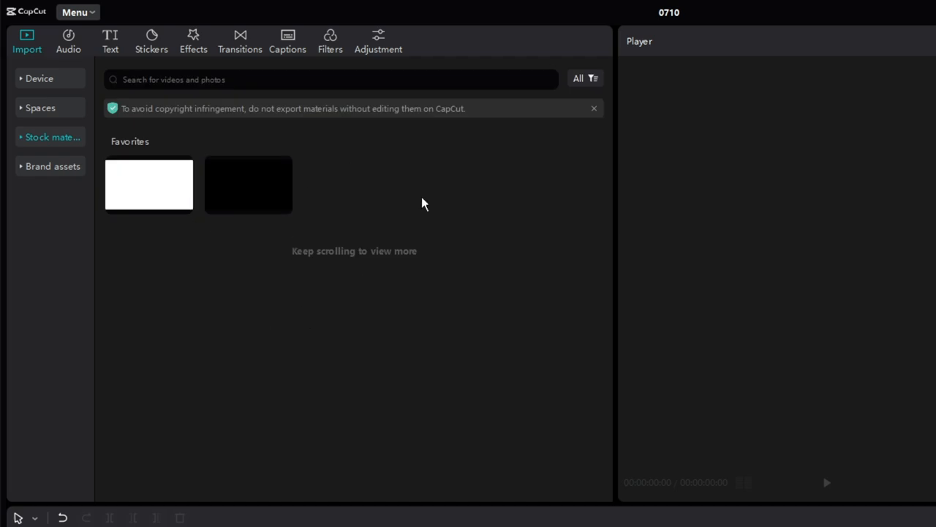
click(408, 80)
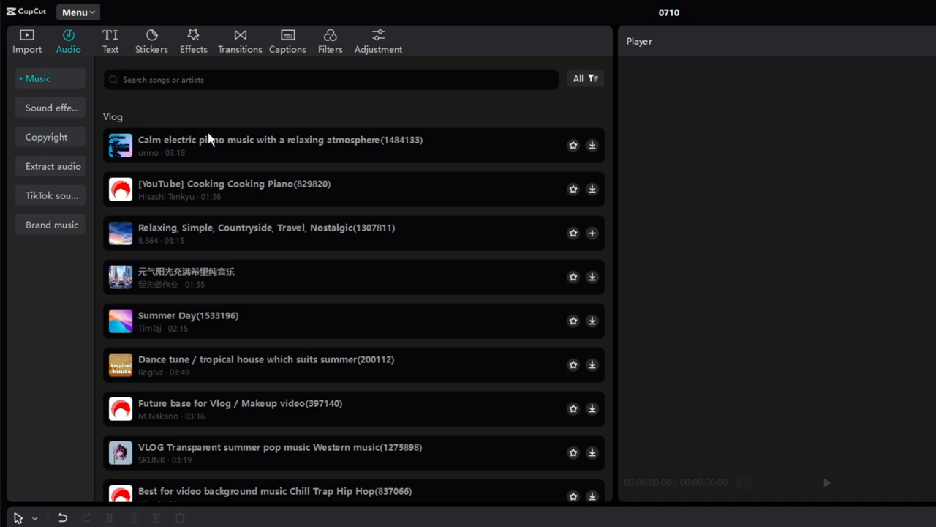
Step: Review the audio options: the music list, sound effects, copyright check, audio extraction and TikTok sounds
scroll(277, 205, down, 1)
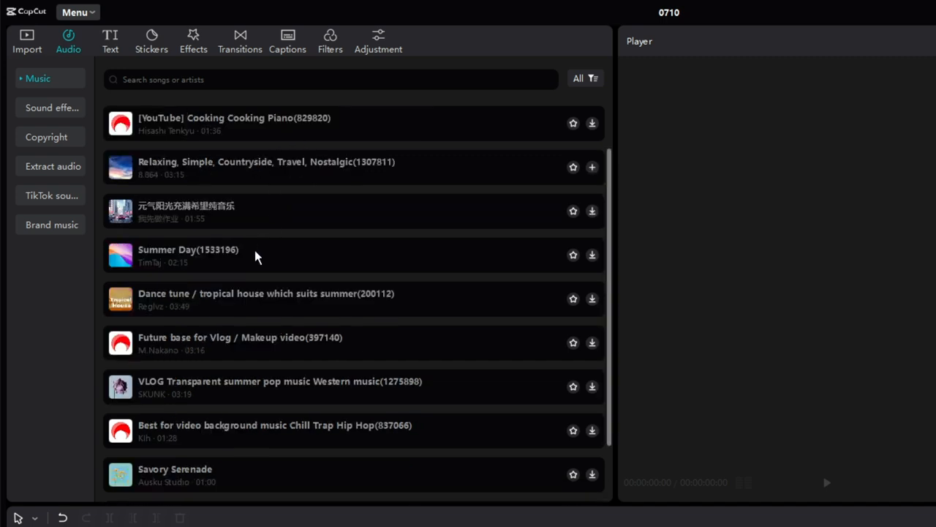
click(35, 109)
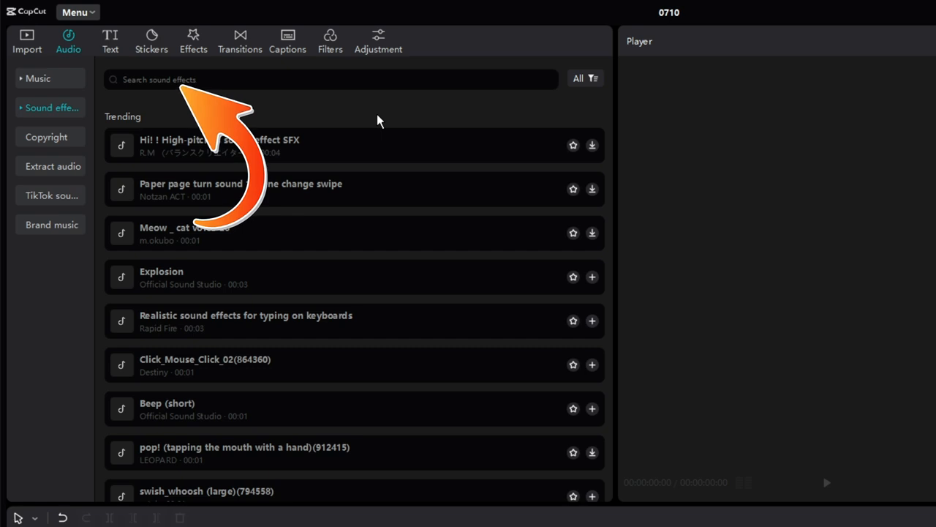
click(47, 137)
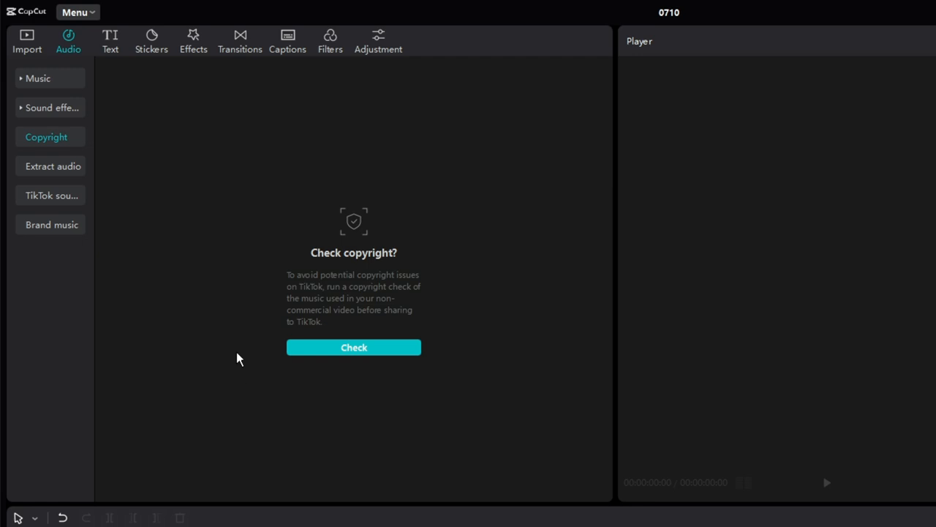
click(69, 168)
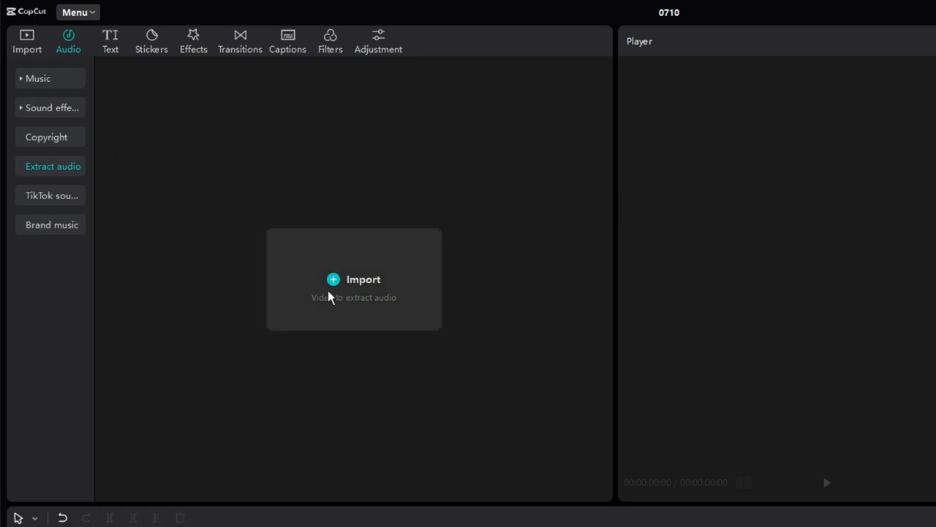
click(50, 198)
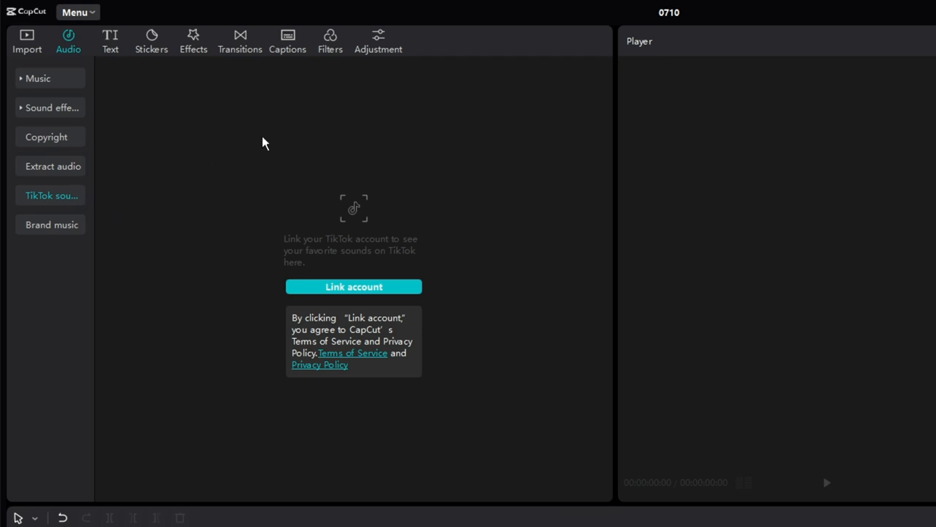
Step: Review the text options: default text, AI generated text, effects, text templates, auto captions and local captions
click(109, 44)
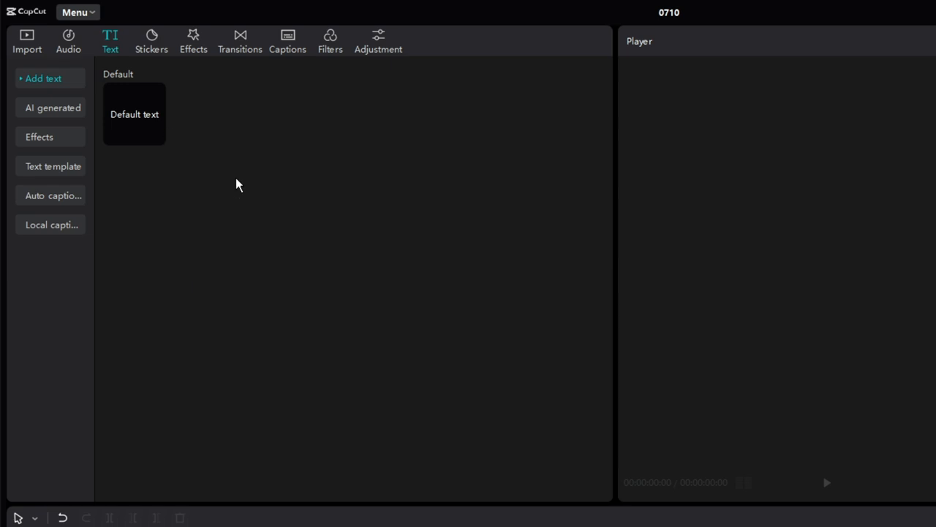
click(70, 110)
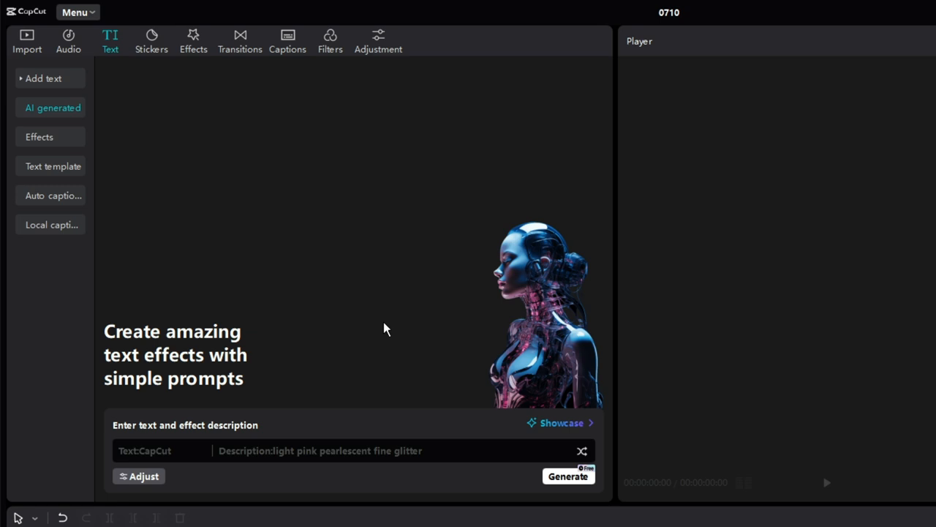
click(79, 141)
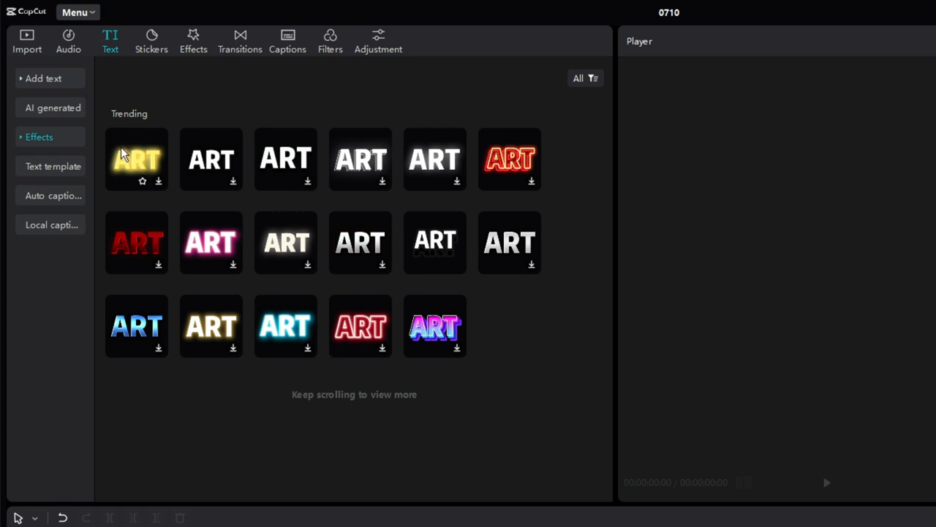
click(40, 168)
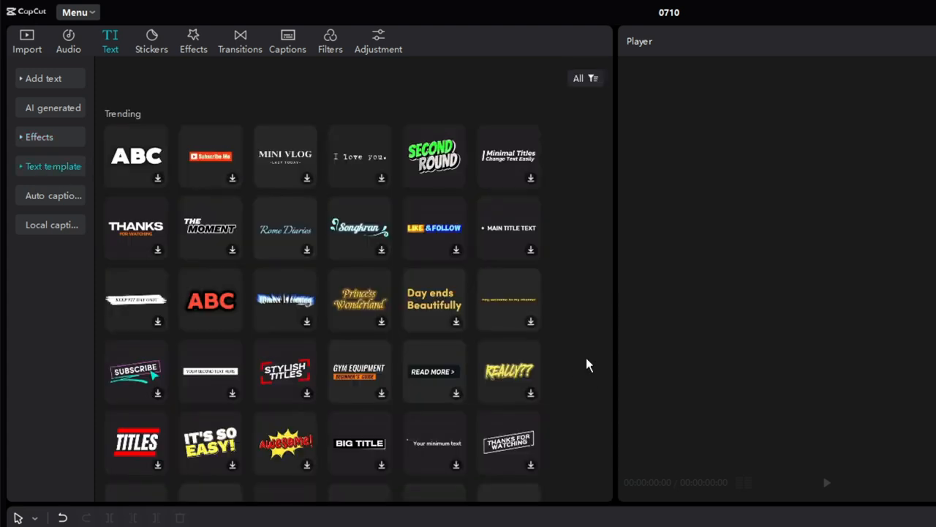
scroll(586, 362, down, 1)
scroll(585, 362, down, 2)
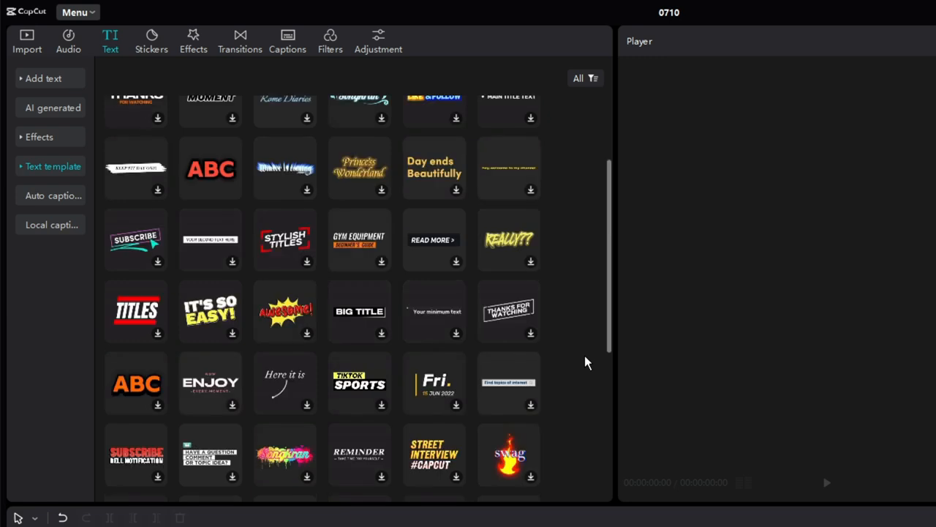
click(52, 196)
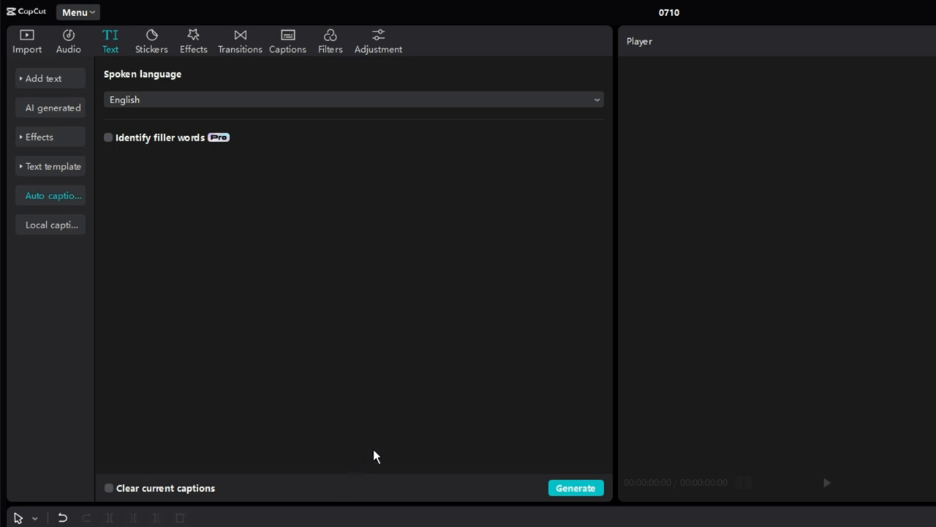
click(58, 226)
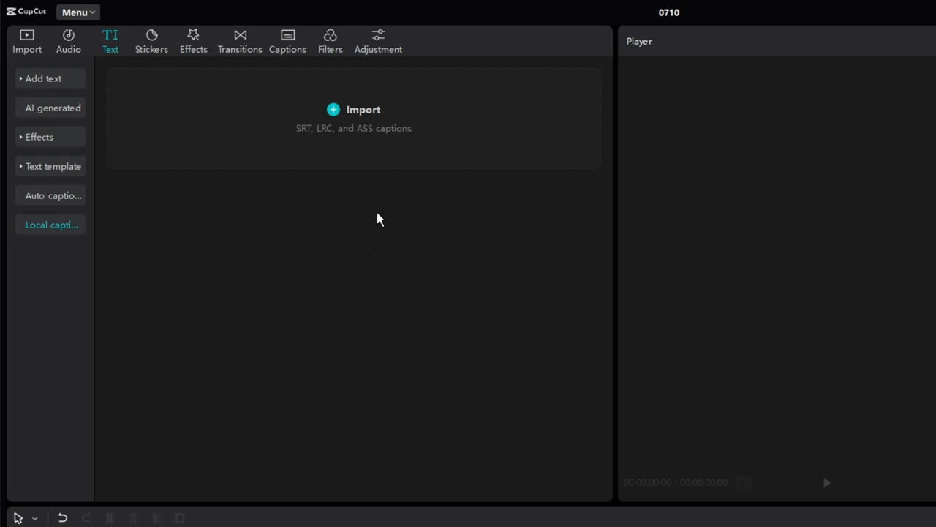
Step: Examine the sticker library and AI sticker generator, along with the video and body effects collections
click(156, 47)
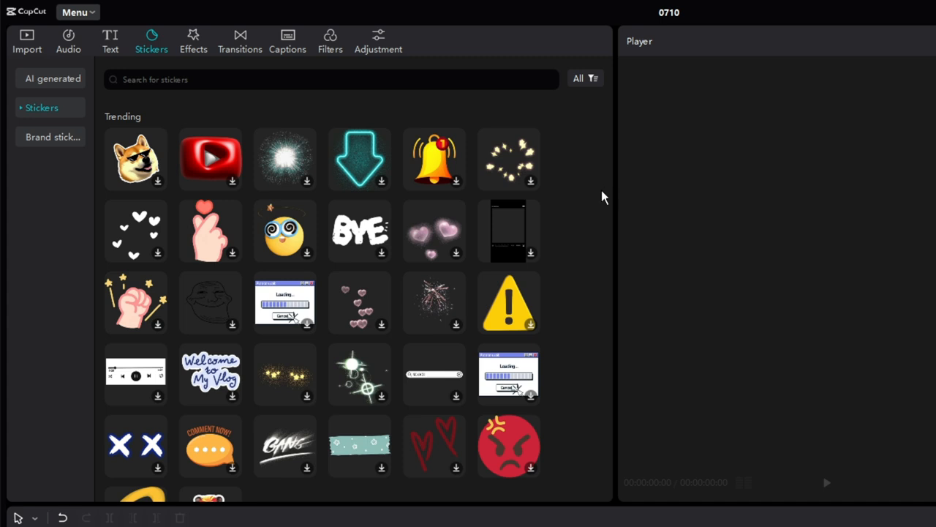
click(47, 81)
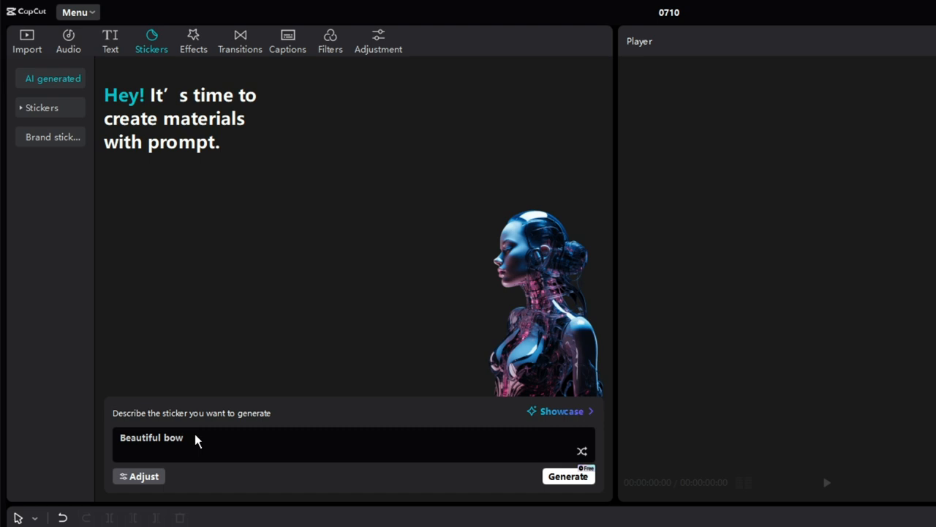
click(196, 40)
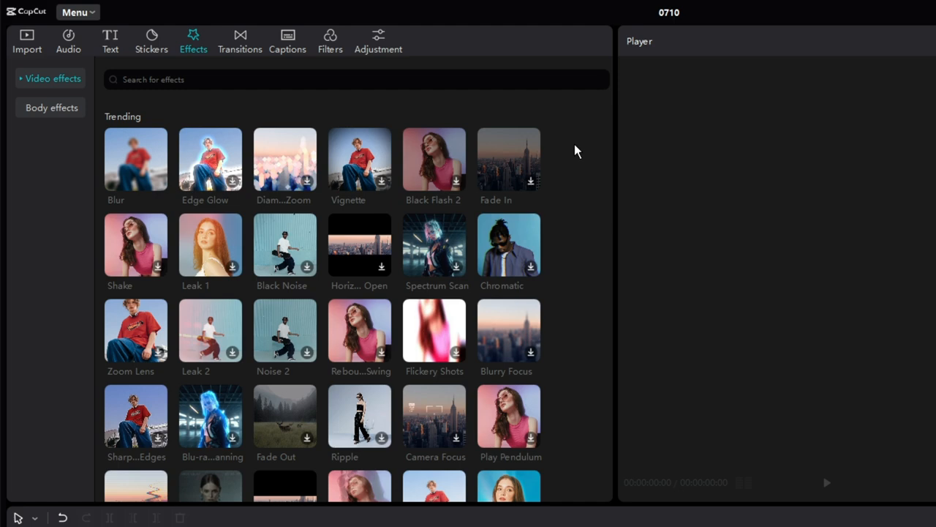
click(59, 109)
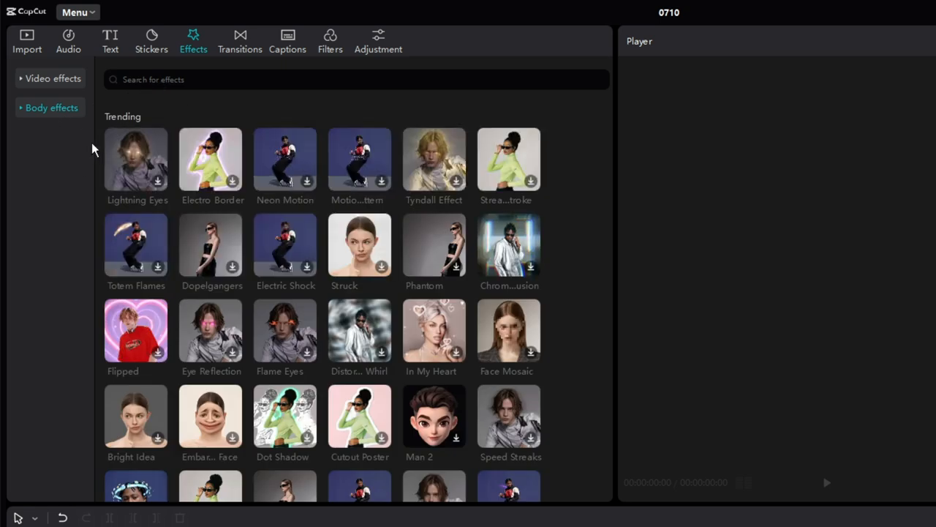
Step: Review the transitions library and the caption options: adding caption files, auto captions and caption templates
click(241, 44)
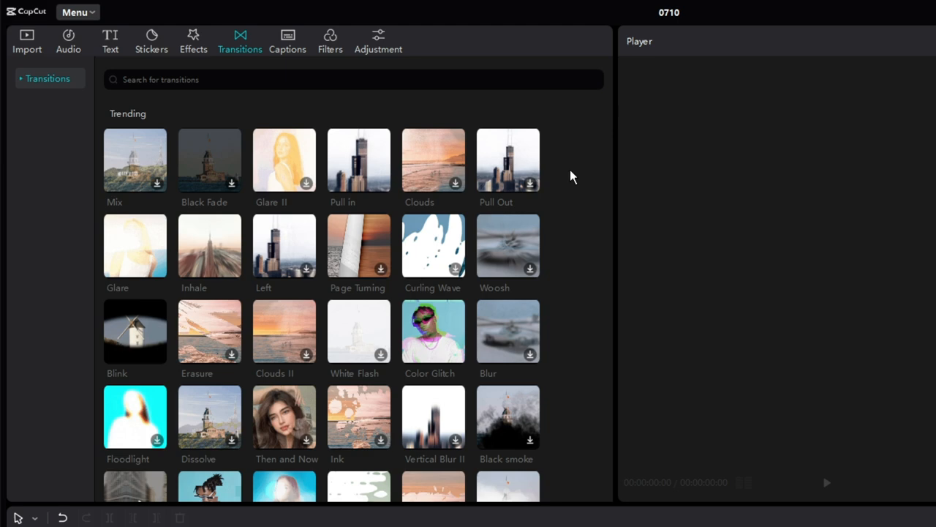
click(287, 42)
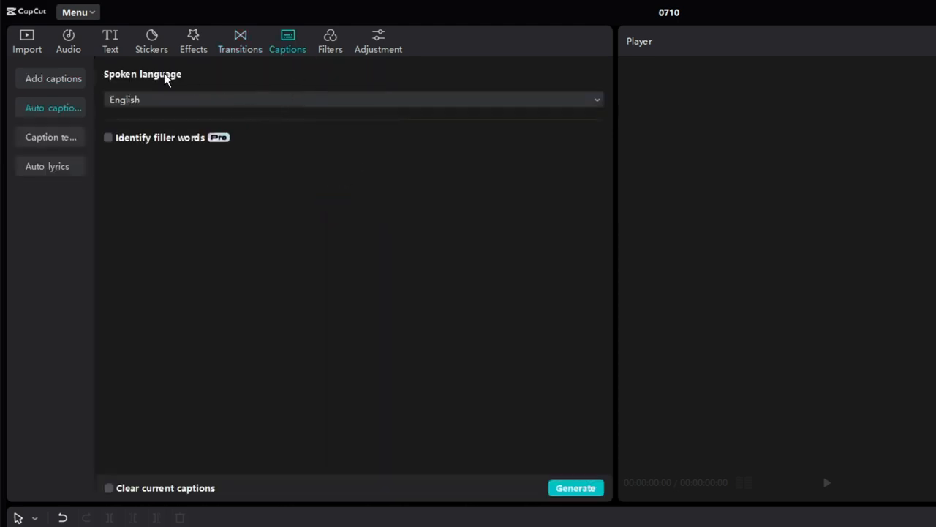
click(43, 82)
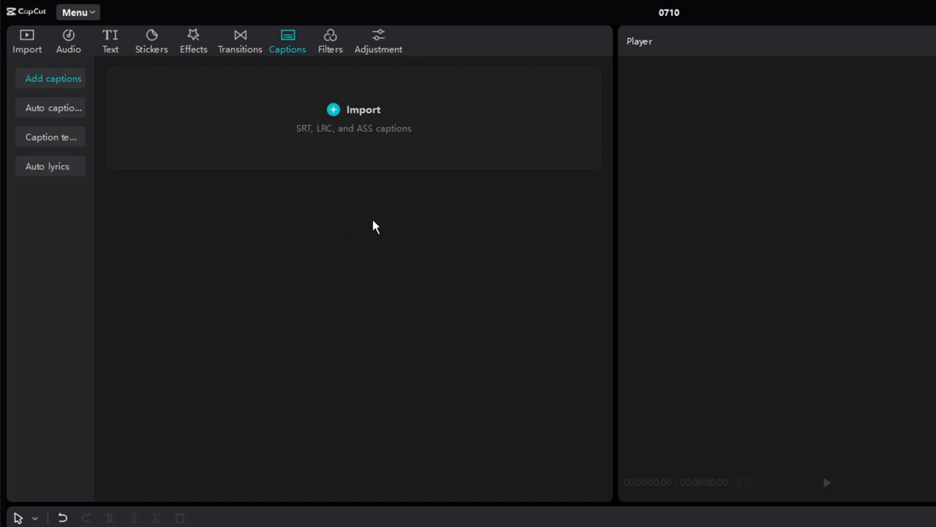
click(51, 107)
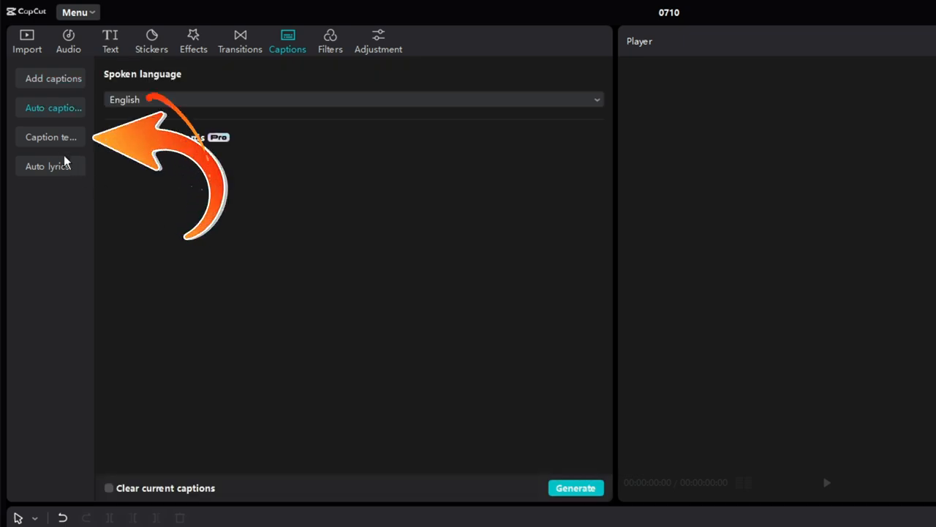
click(57, 138)
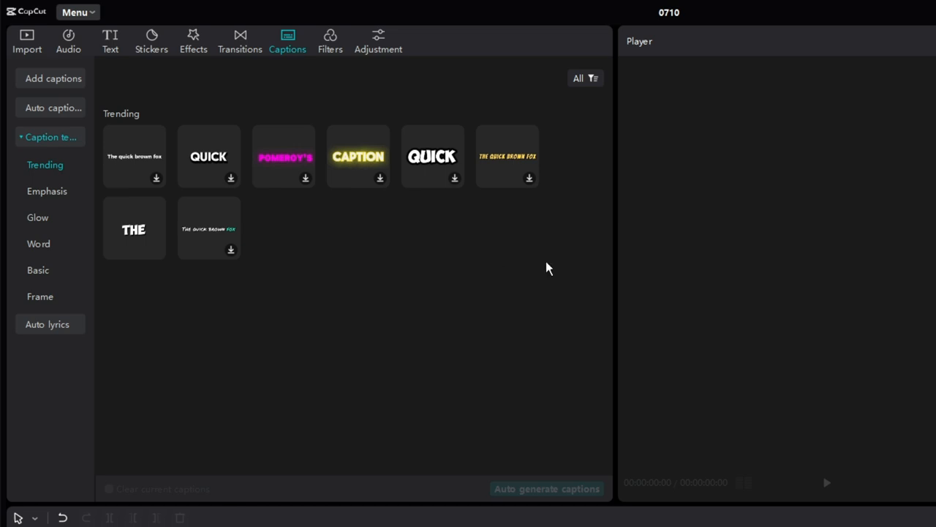
Step: Review the filters library and the adjustment options, including custom adjustment and LUT import
click(330, 44)
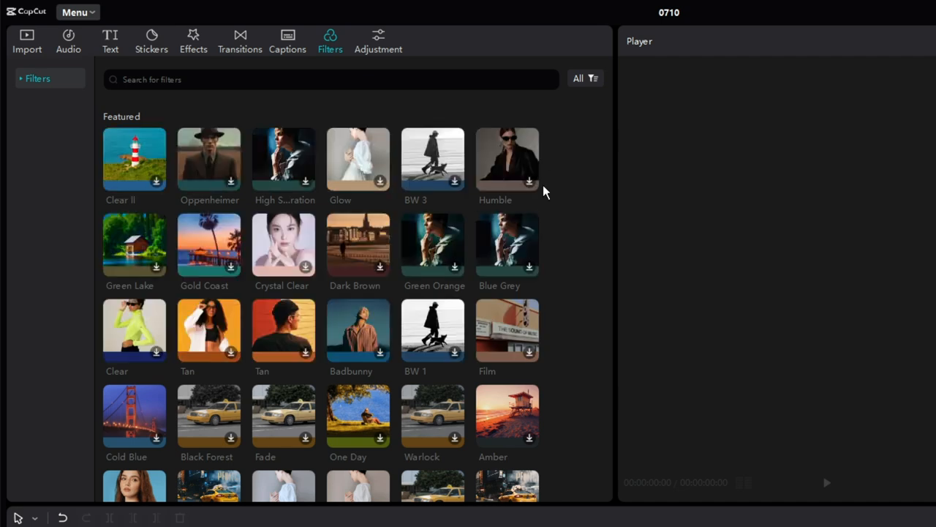
click(373, 43)
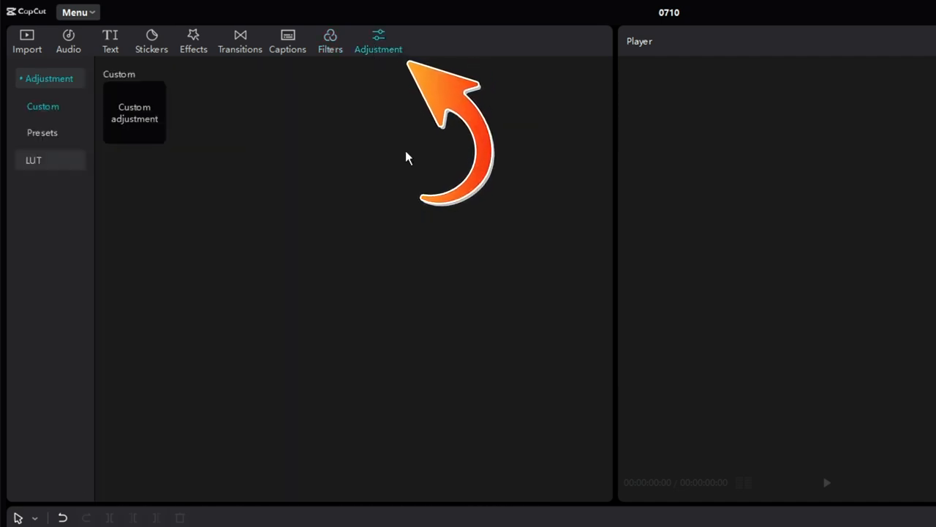
mouse_move(138, 92)
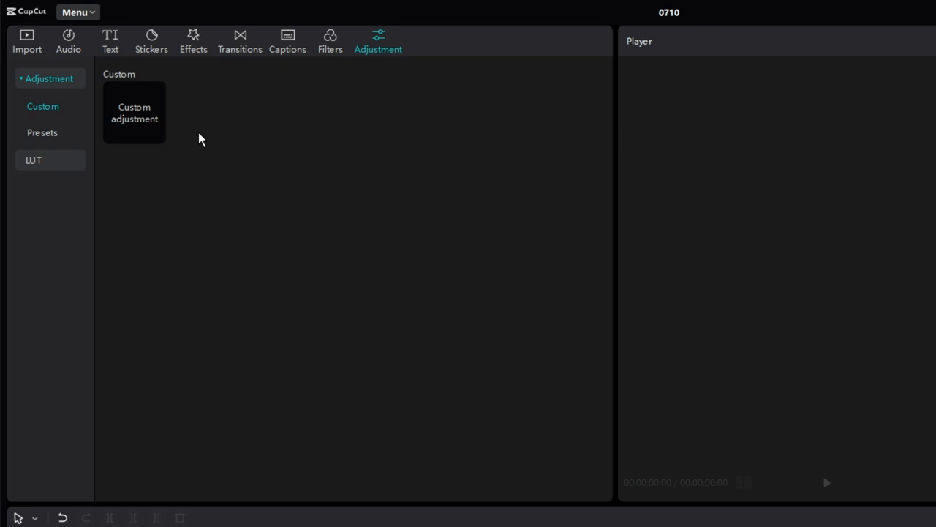
click(35, 162)
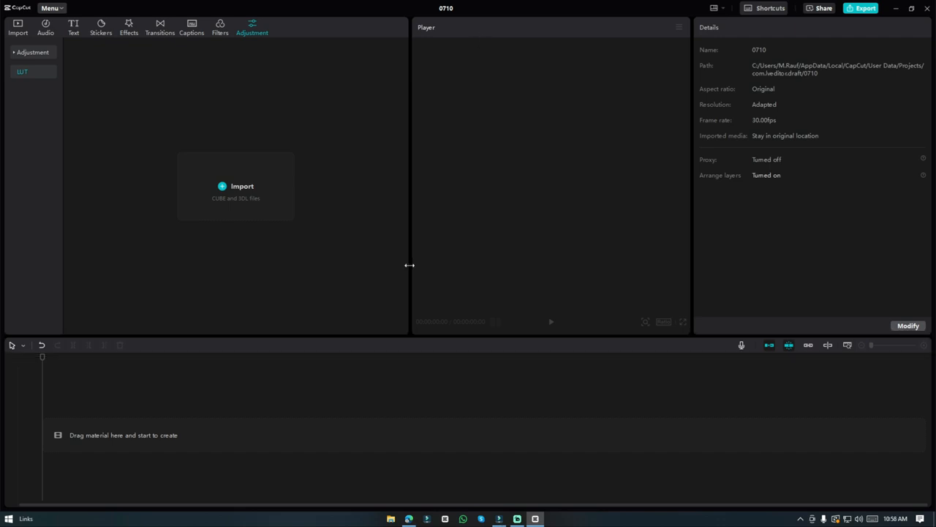
Step: Narrow the media panel to give the player more room, and try to move the Details panel
drag(410, 265, 353, 262)
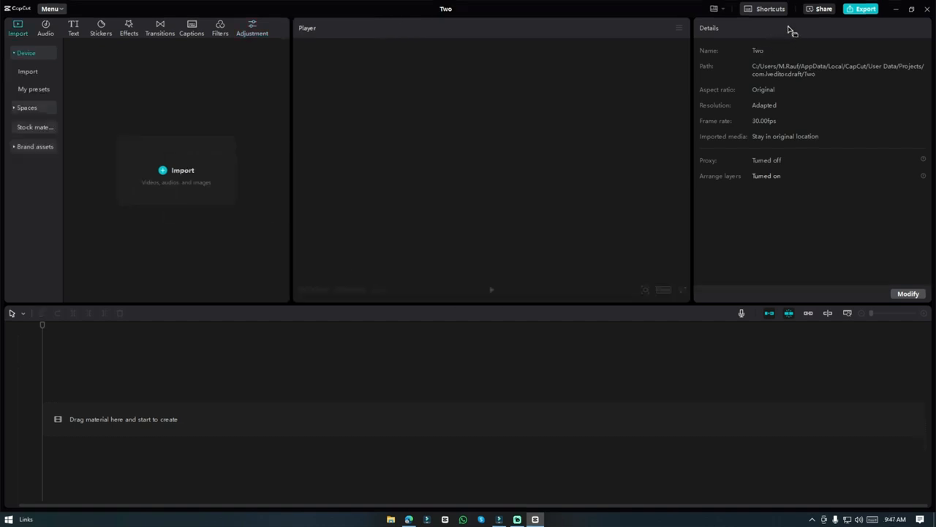
drag(759, 64, 420, 158)
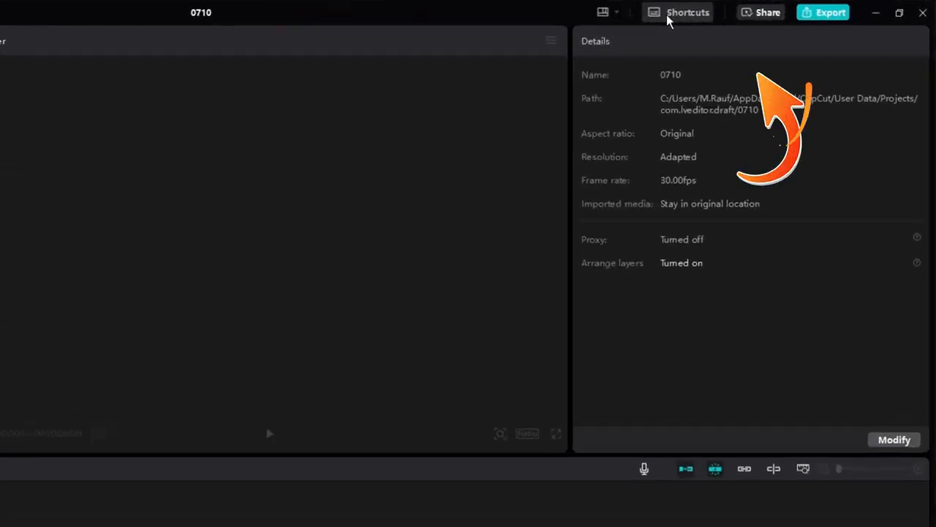
Step: Rename the project as Two
click(668, 16)
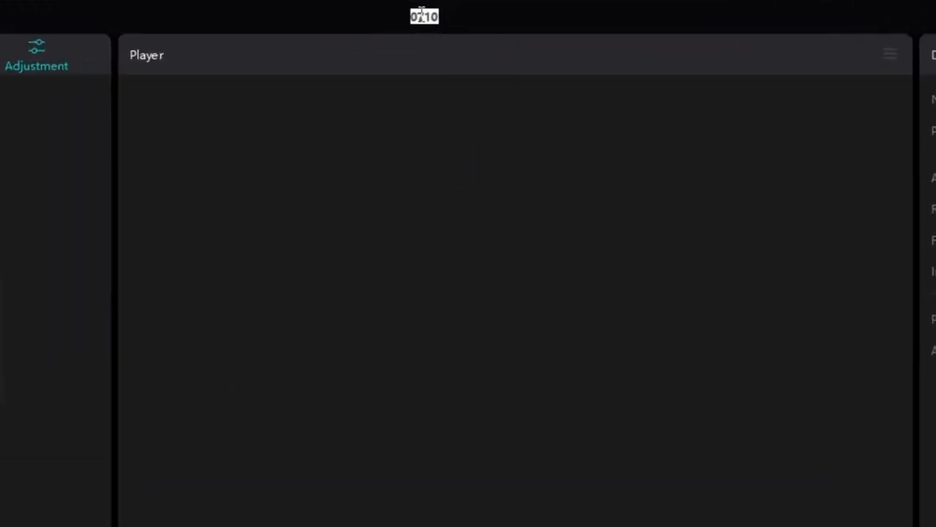
text(Th)
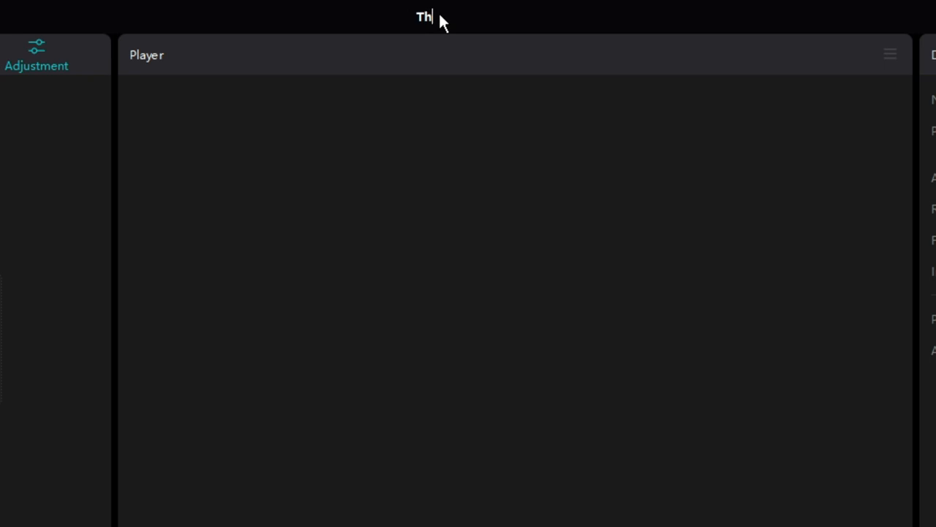
key(BackSpace)
text(wo)
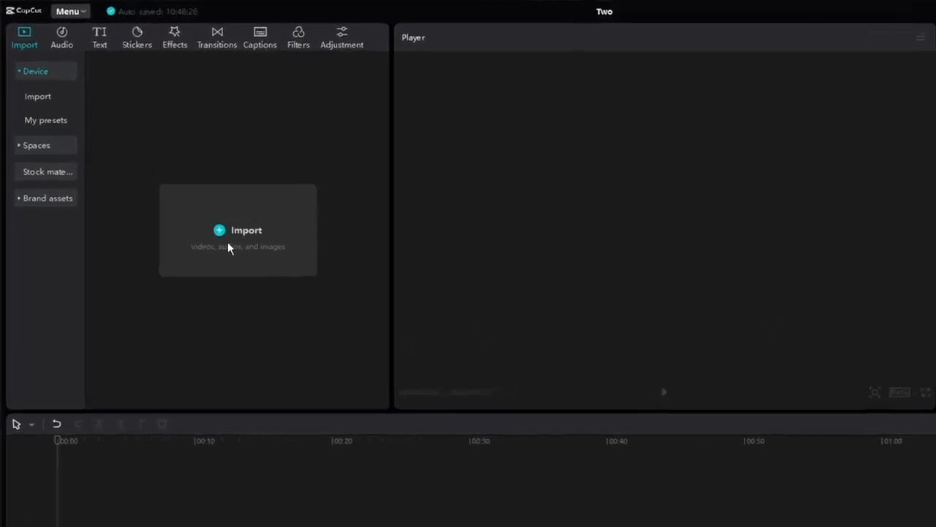
click(265, 271)
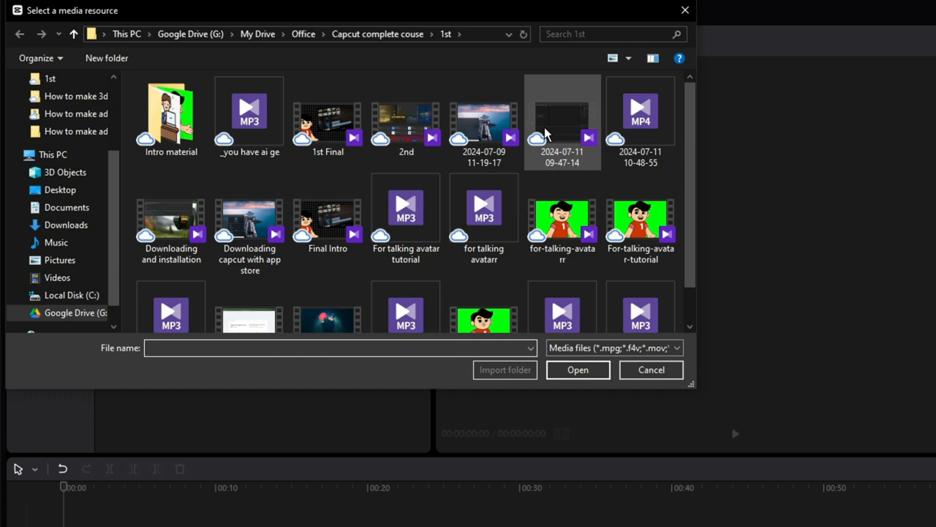
double_click(472, 138)
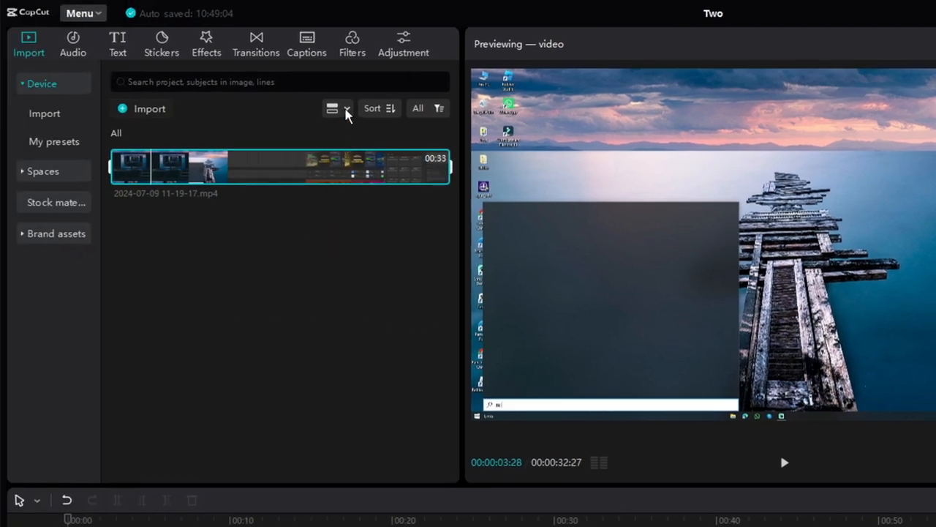
Step: Examine the media list's view modes, media type filter and search field
click(347, 110)
click(438, 109)
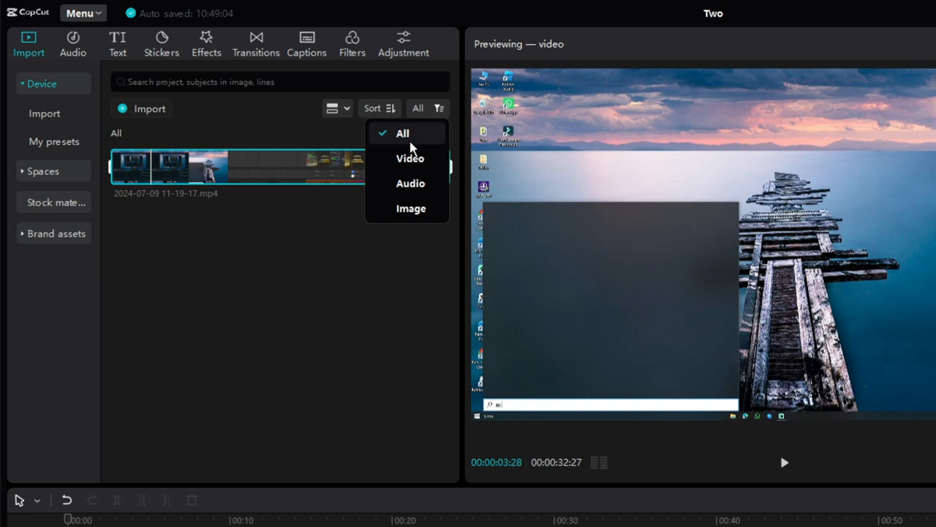
click(295, 83)
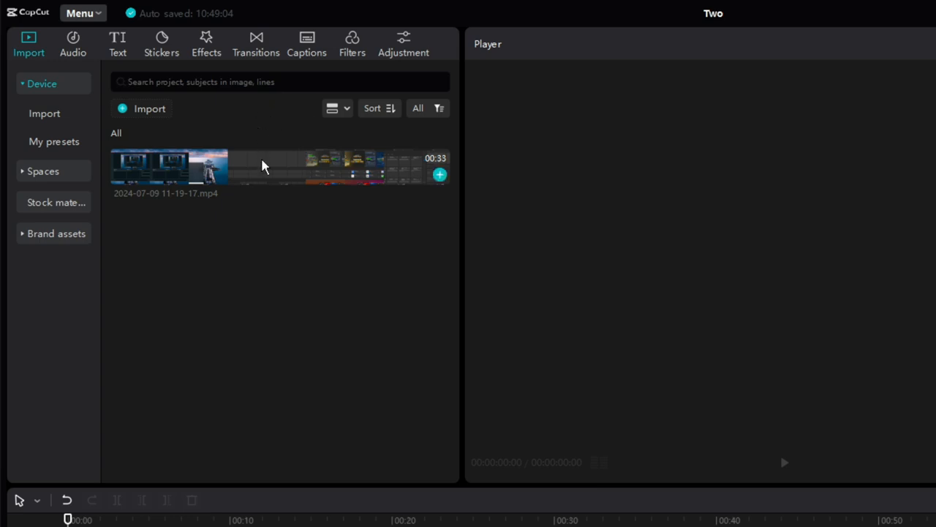
Step: Add the imported video to the timeline, and delete the clip from the timeline
click(439, 175)
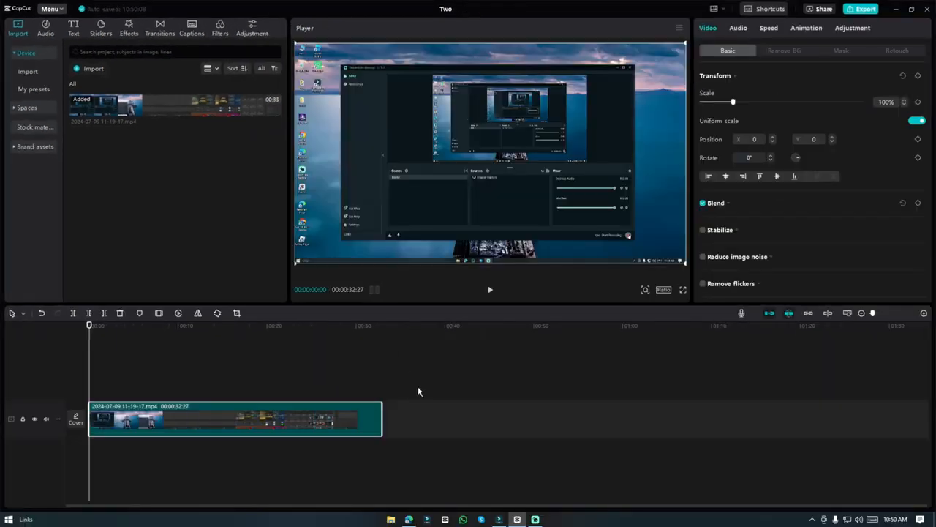
click(415, 395)
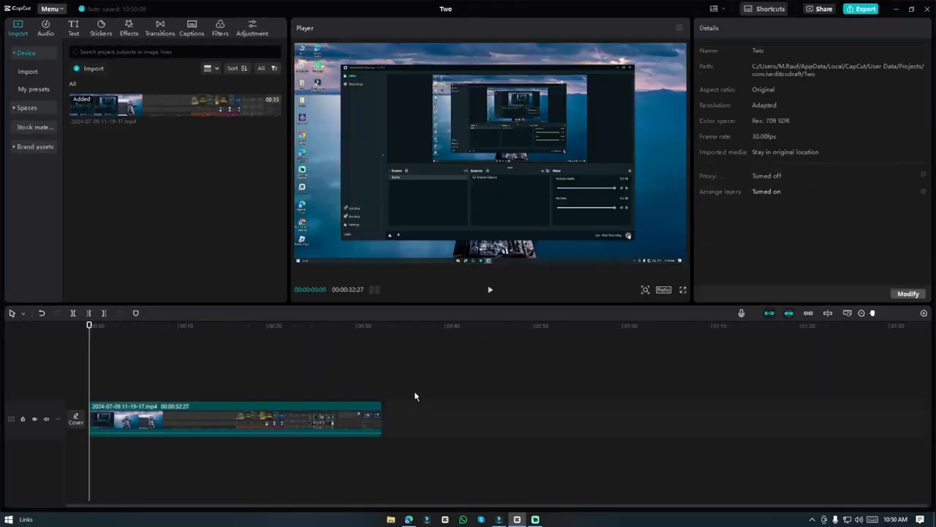
click(372, 429)
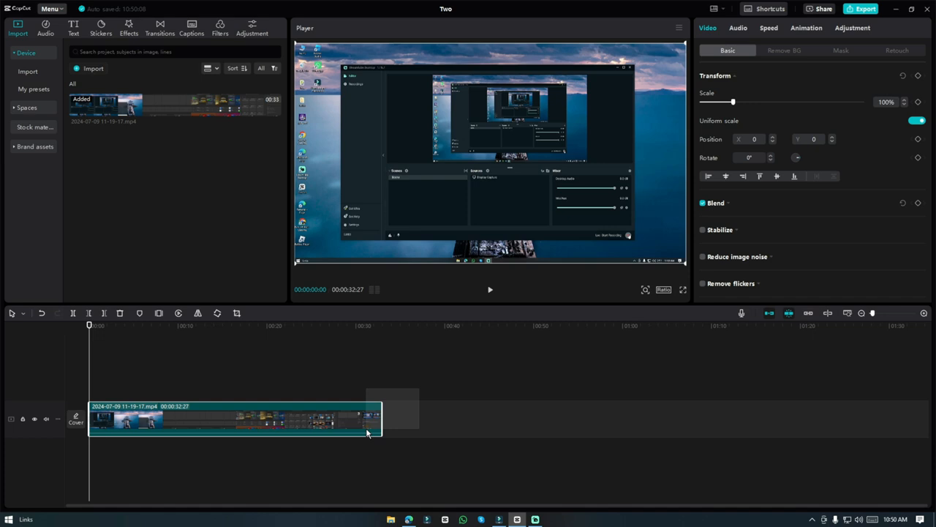
key(Delete)
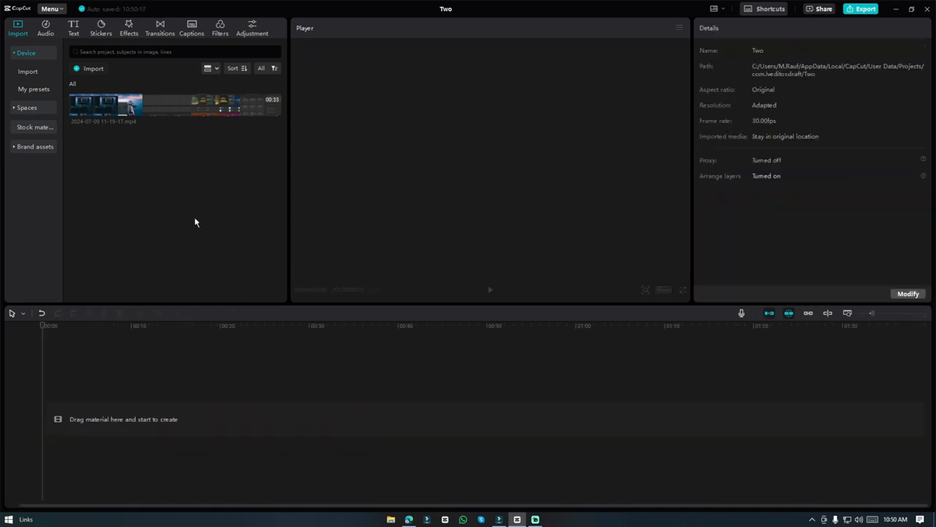
Step: Place the imported video at the start of the empty timeline
drag(183, 108, 153, 401)
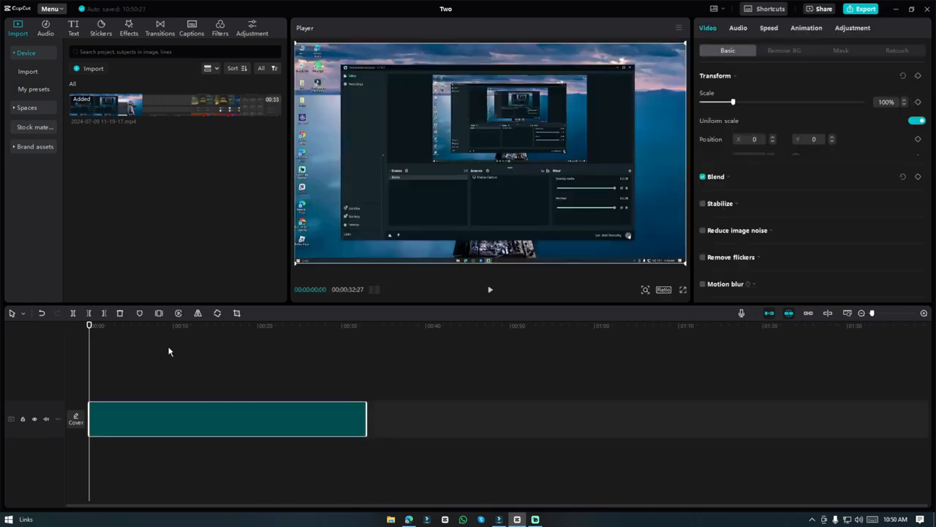